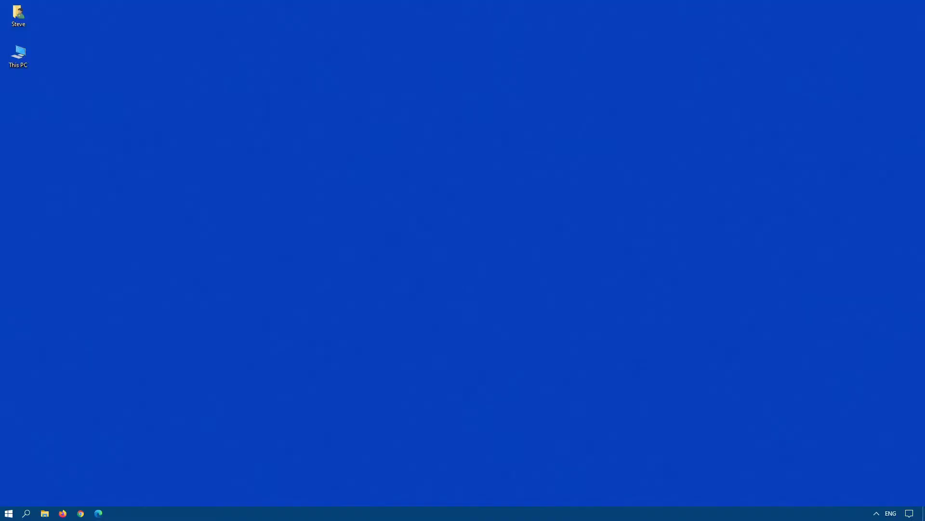
Run winver from the Start menu to show Windows 10 Version 20H2, OS Build 19042.906.
click(8, 514)
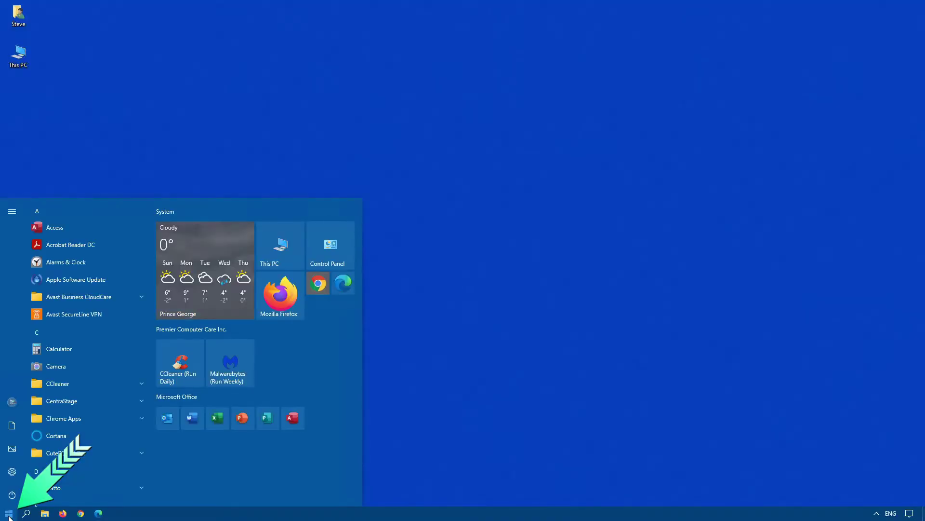
text(winver)
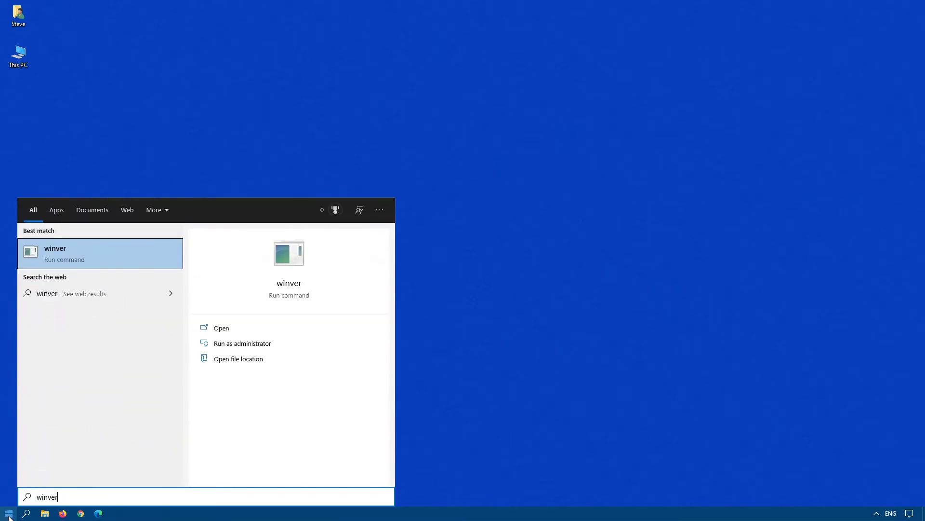
key(Return)
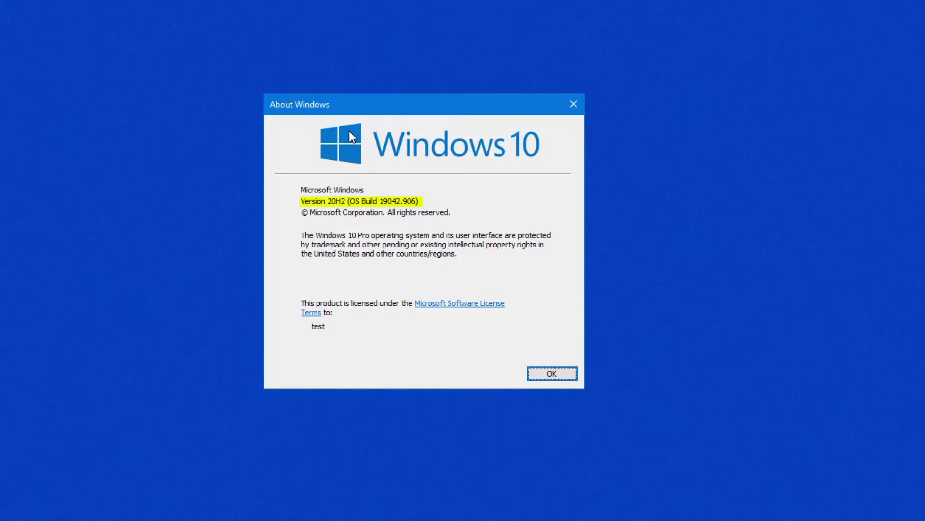
Dismiss the About Windows dialog with OK, leaving the empty desktop.
click(540, 373)
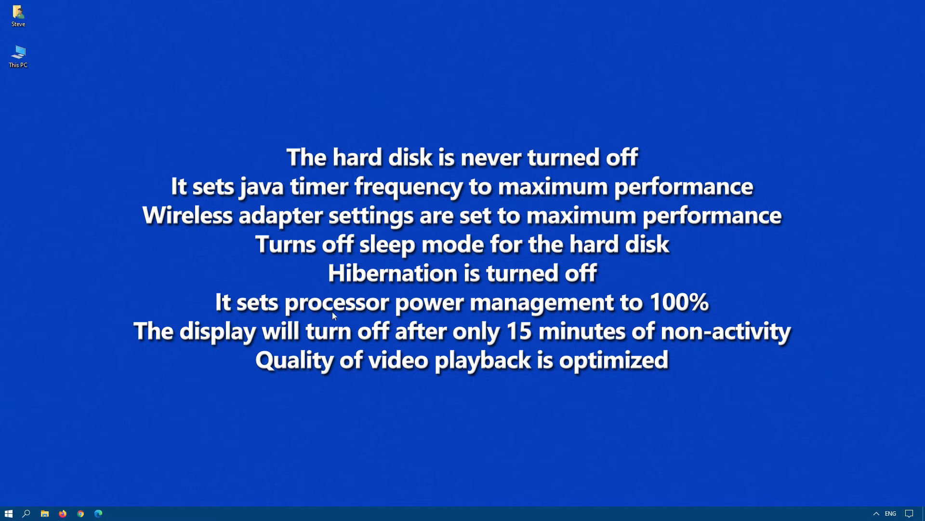
click(8, 514)
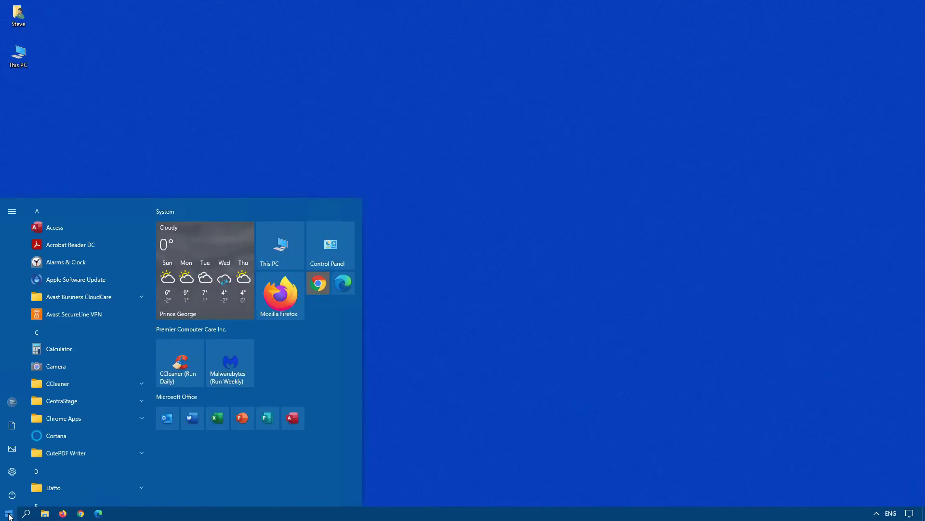
text(con)
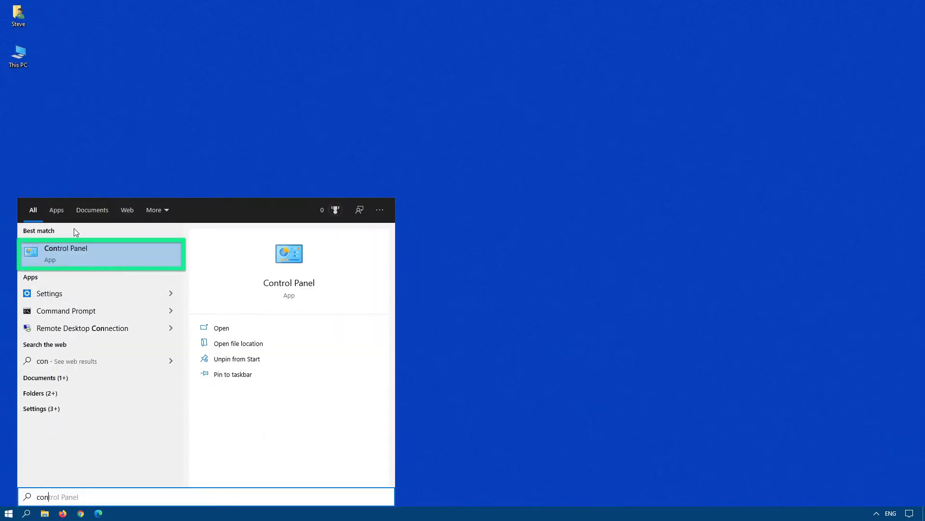
click(78, 256)
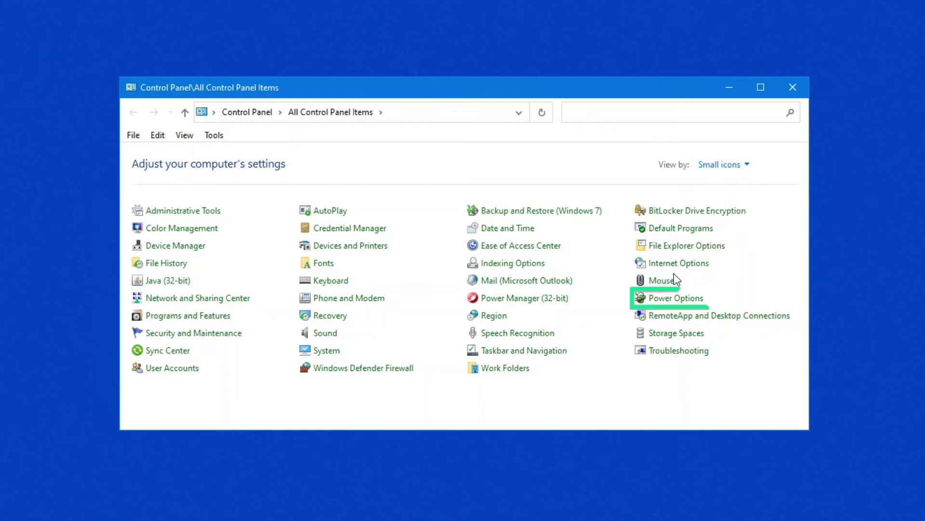
click(676, 298)
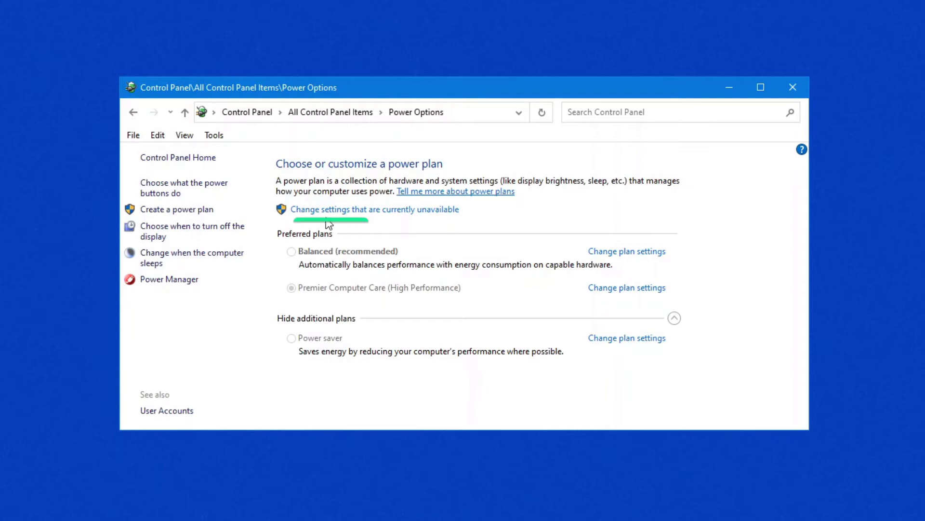
click(368, 212)
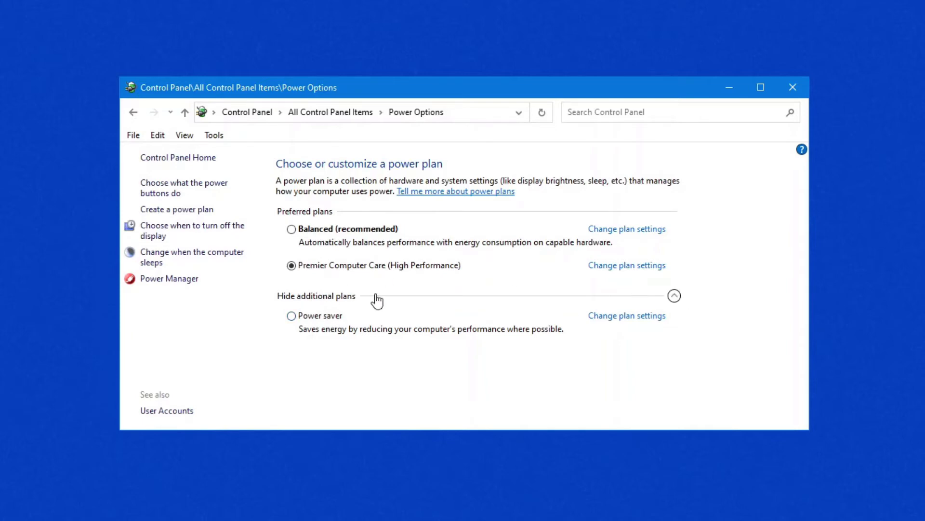
click(675, 297)
click(675, 297)
click(786, 94)
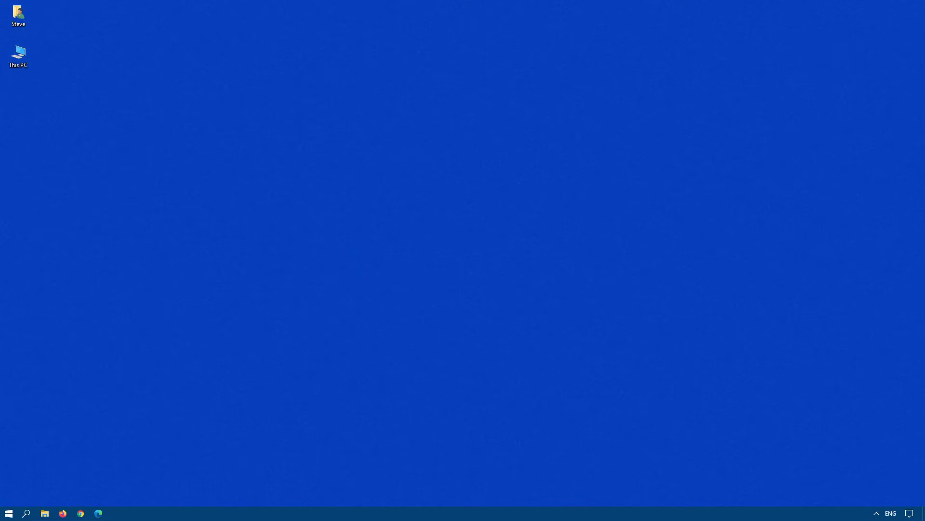
In an administrator Command Prompt, run powercfg -duplicatescheme e9a42b02-d5df-448d-aa00-03f14749eb61 to create Ultimate Performance.
click(9, 513)
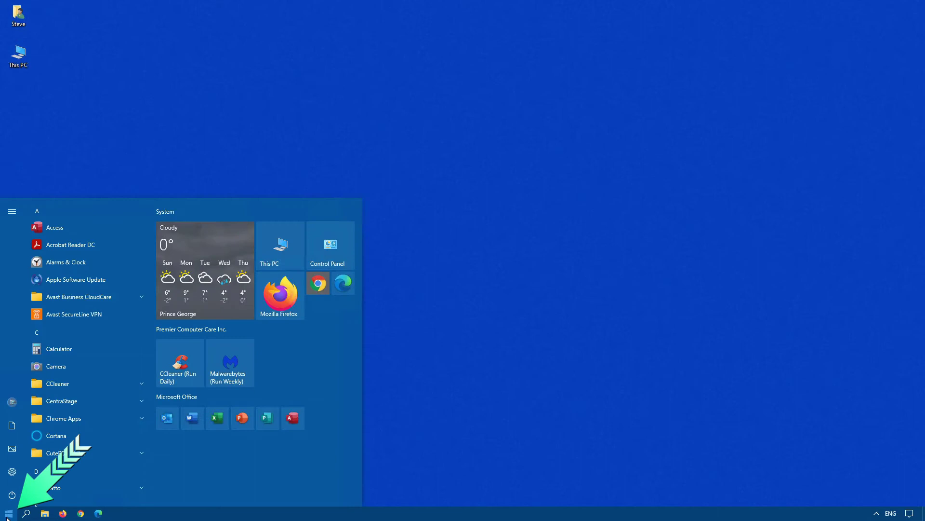
text(cmd)
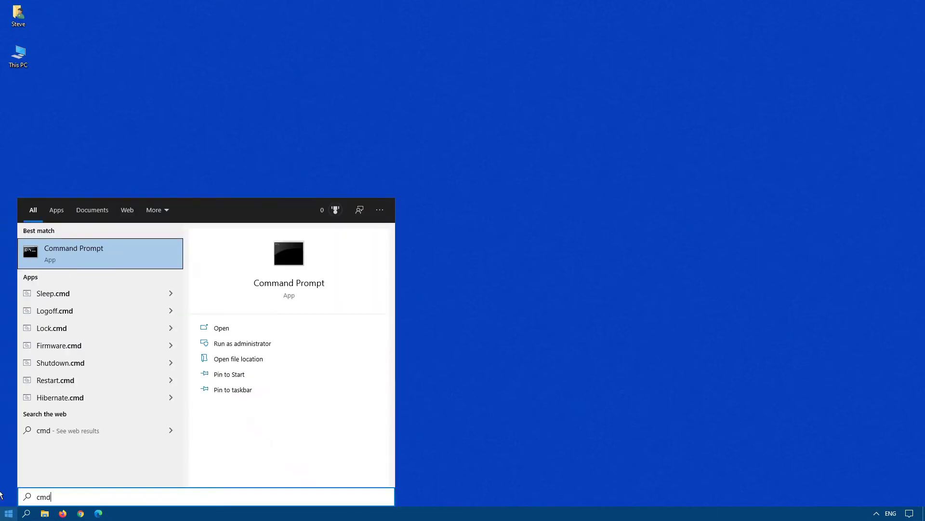
right_click(87, 254)
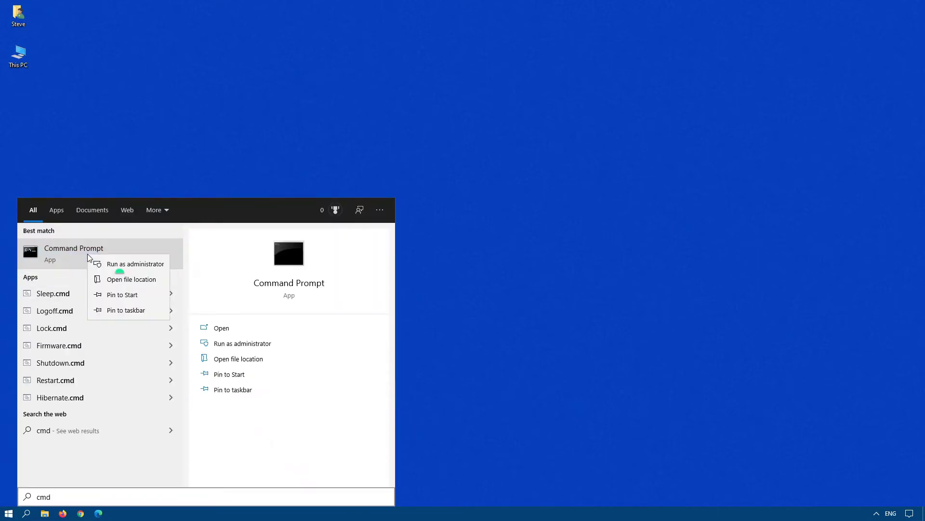
click(120, 263)
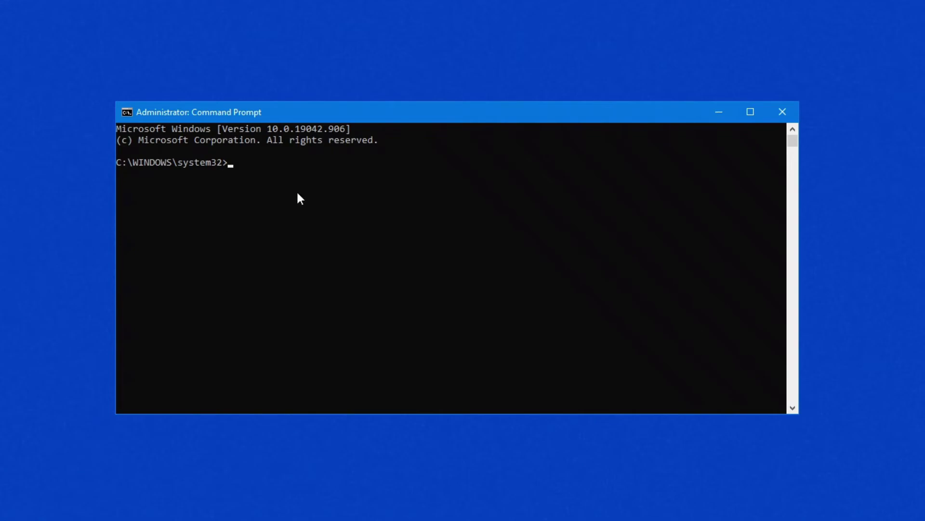
text(powercfg -duplicatescheme e9a42b02-d5df-448d-aa00-03f14749eb61)
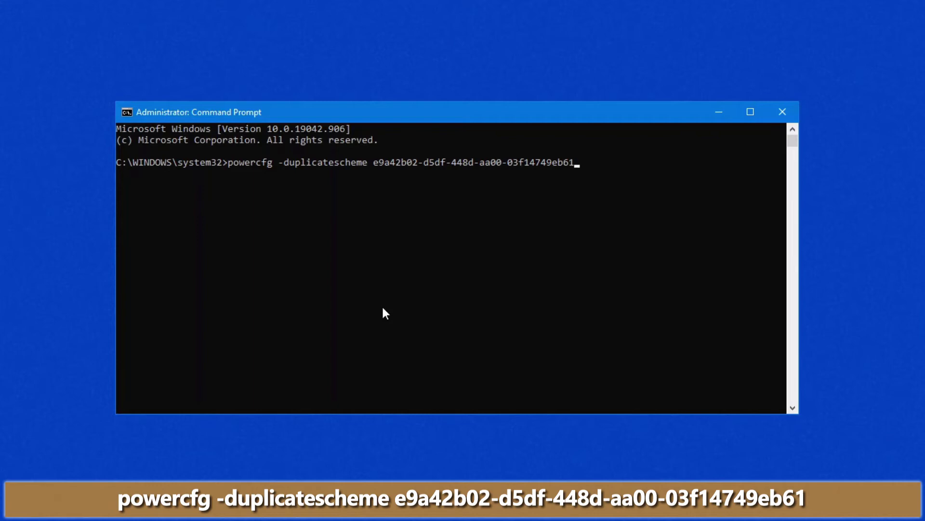
key(Return)
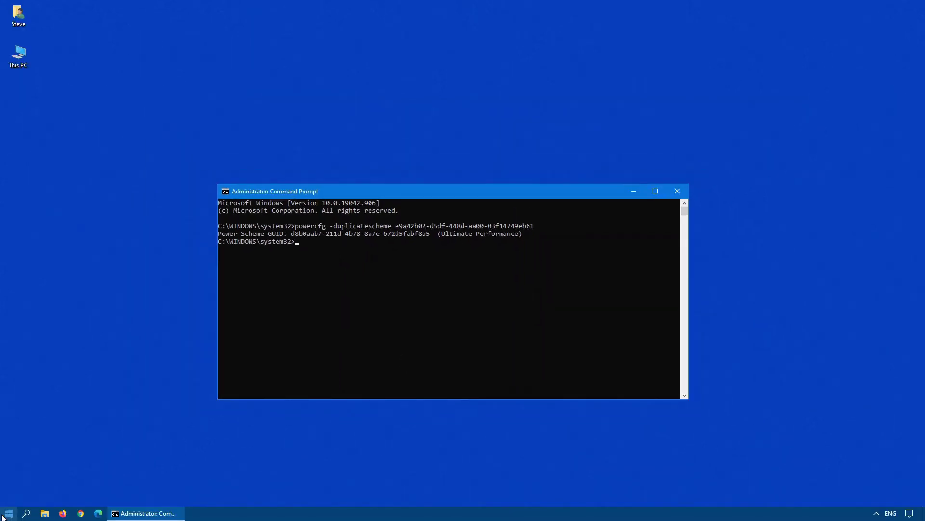
In Control Panel's Power Options, unlock the plan choices and select Ultimate Performance.
key(super)
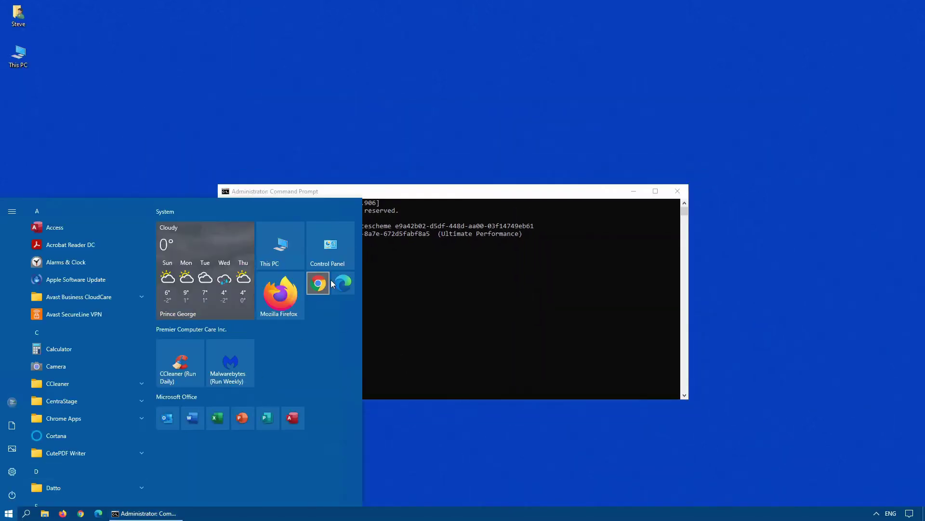
click(330, 246)
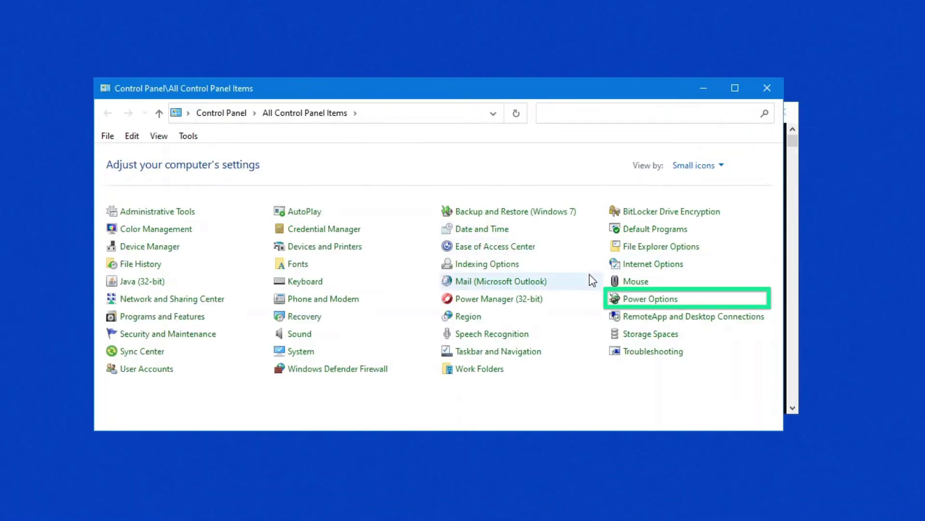
click(636, 299)
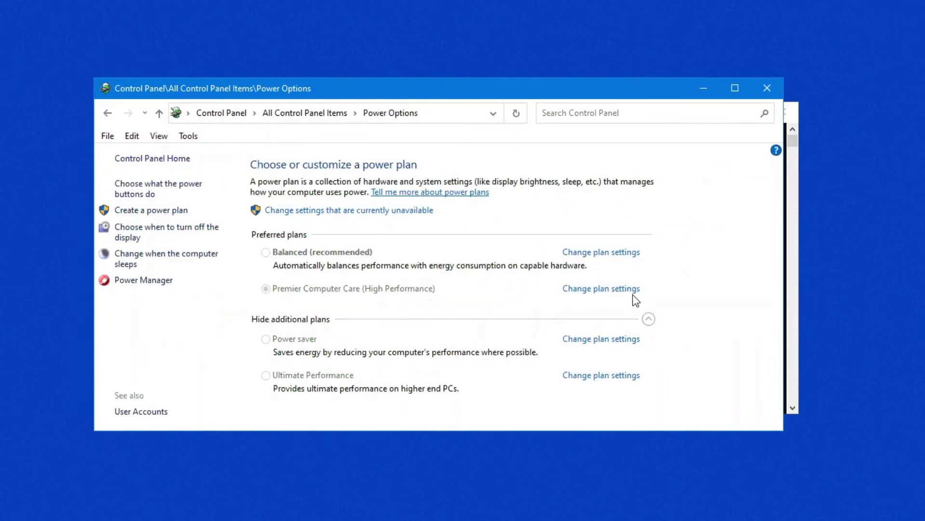
click(300, 212)
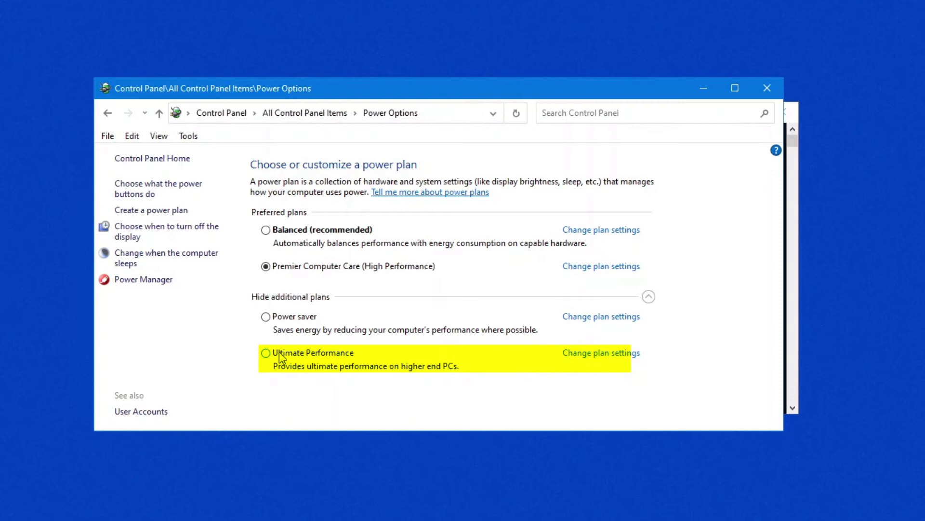
click(345, 353)
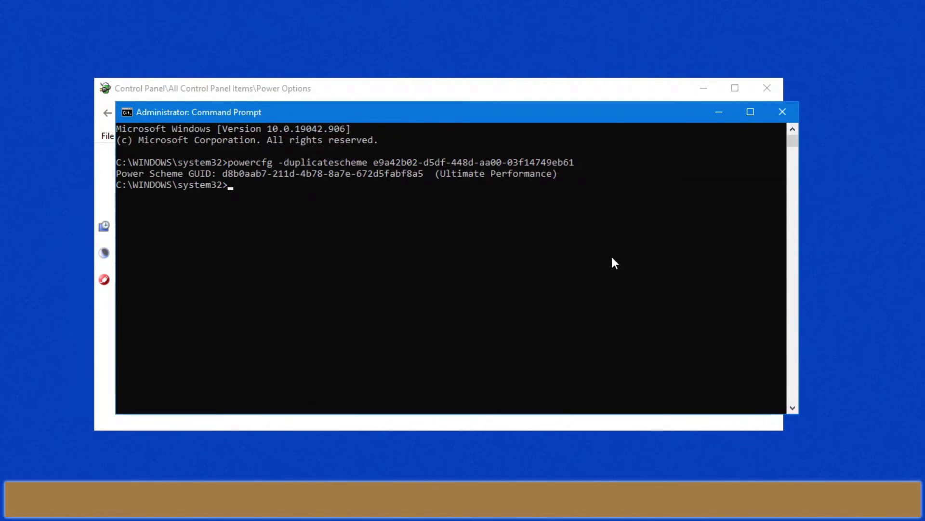
Run powercfg /l, correcting a typo, to list four schemes with Ultimate Performance starred.
text(powercfg /k)
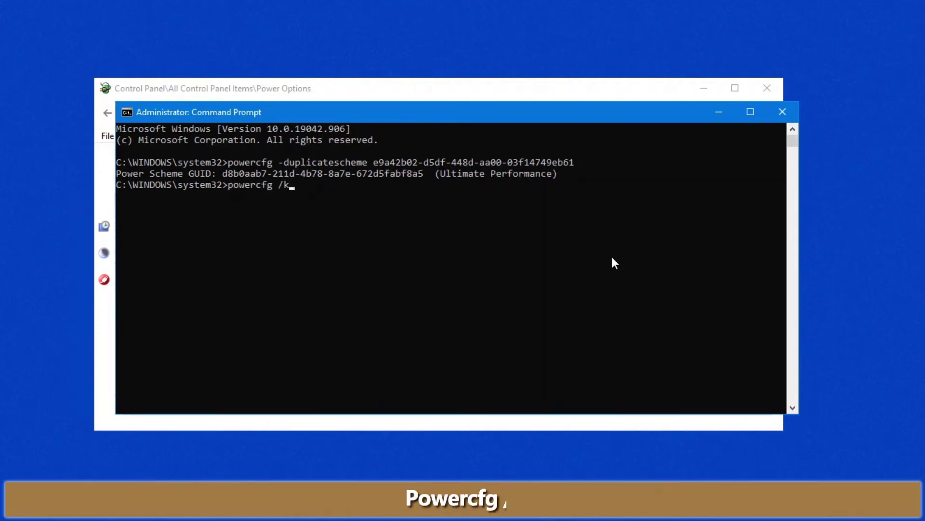
key(BackSpace)
text(l)
key(Return)
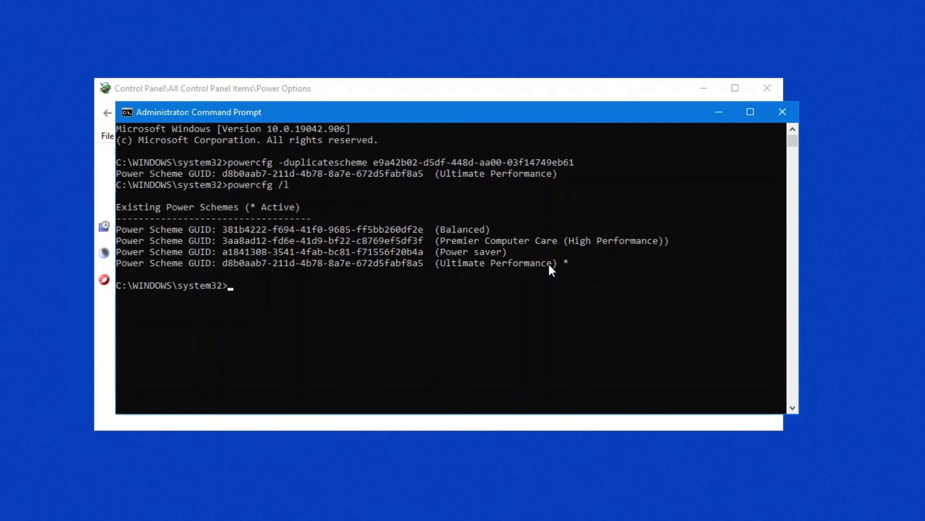
Back in Power Options, select the Premier Computer Care (High Performance) plan.
click(497, 85)
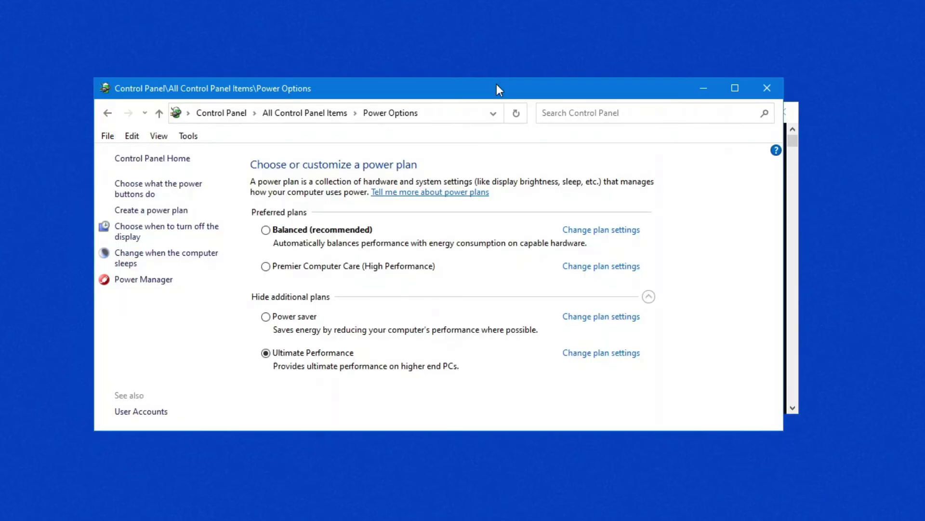
click(267, 266)
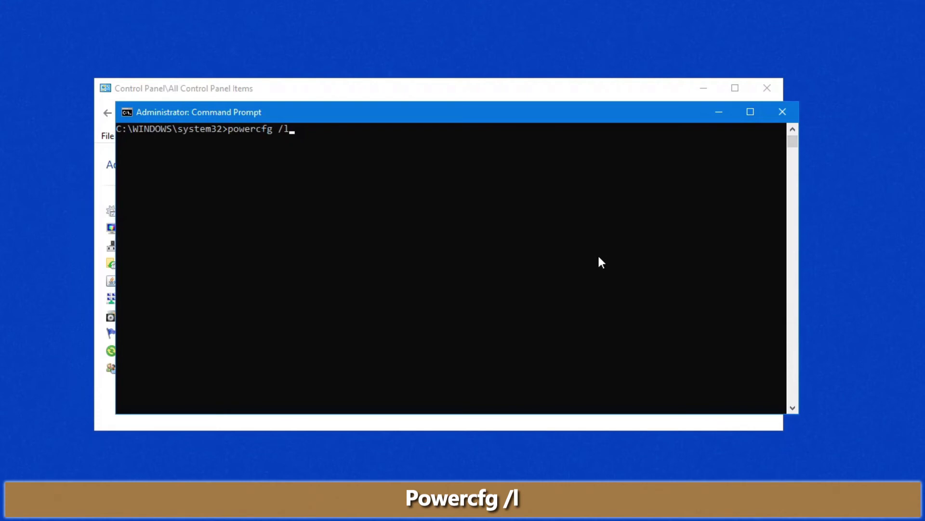
List the power schemes again and edit the recalled command into powercfg /d.
key(Return)
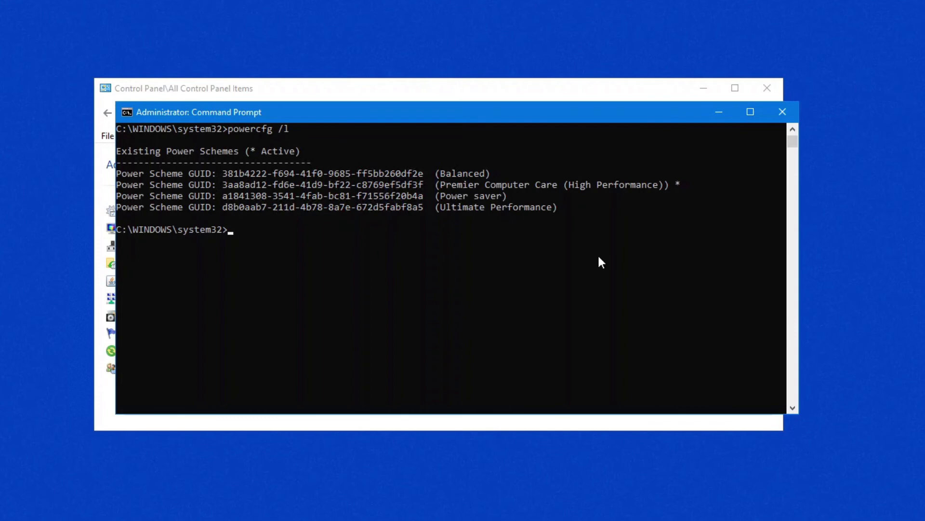
key(Up)
key(BackSpace)
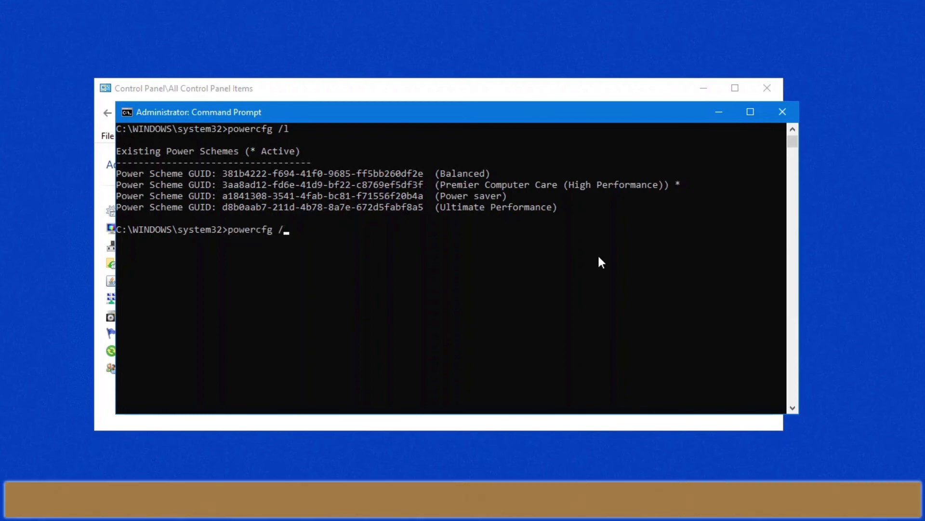
text(d)
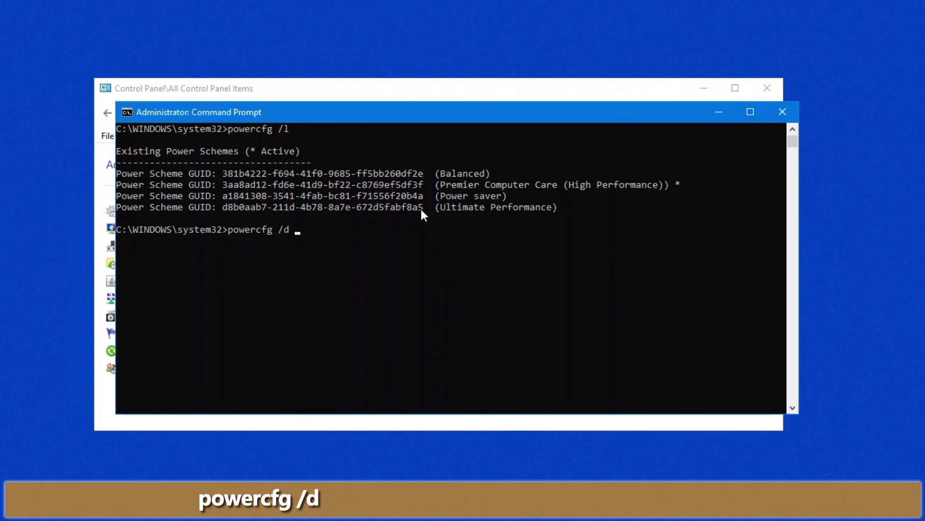
Copy the Ultimate Performance GUID d8b0aab7-211d-4b78-8a7e-672d5fabf8a5 and run powercfg /d to delete it.
drag(422, 208, 262, 209)
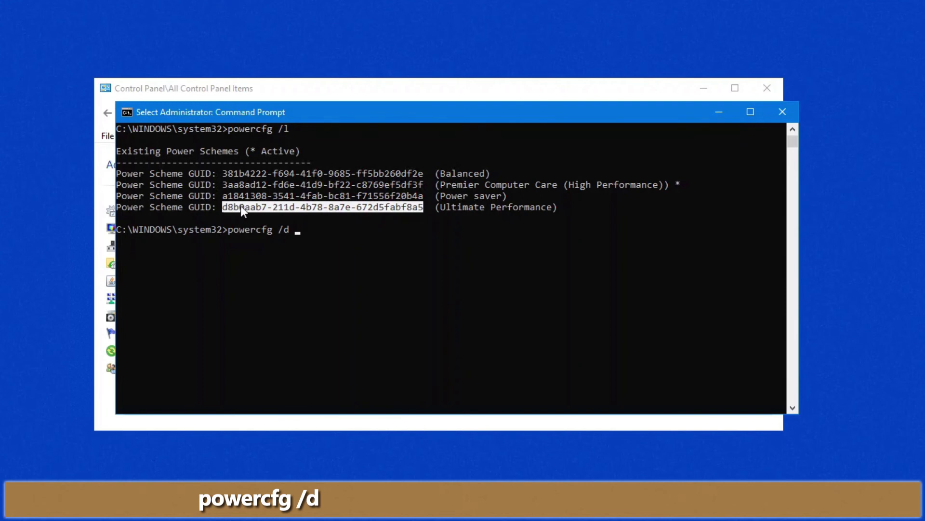
key(ctrl+c)
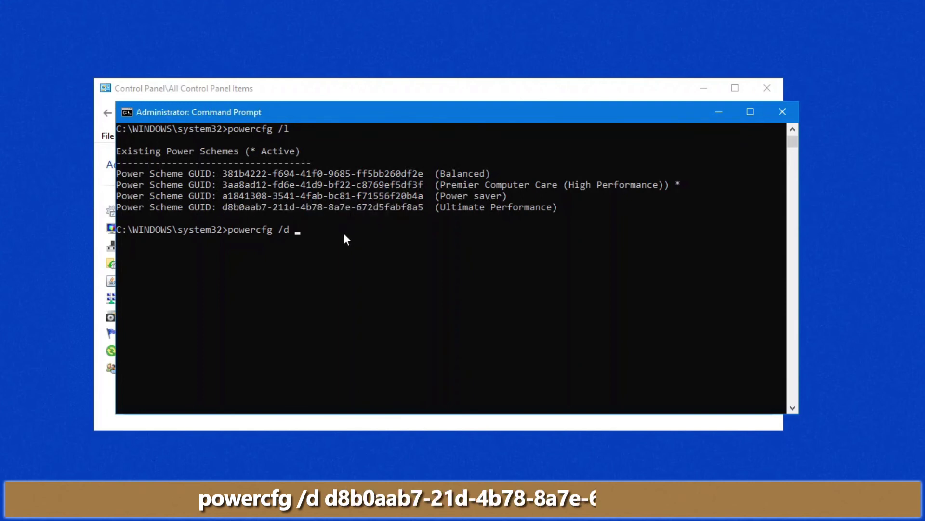
key(ctrl+v)
key(Return)
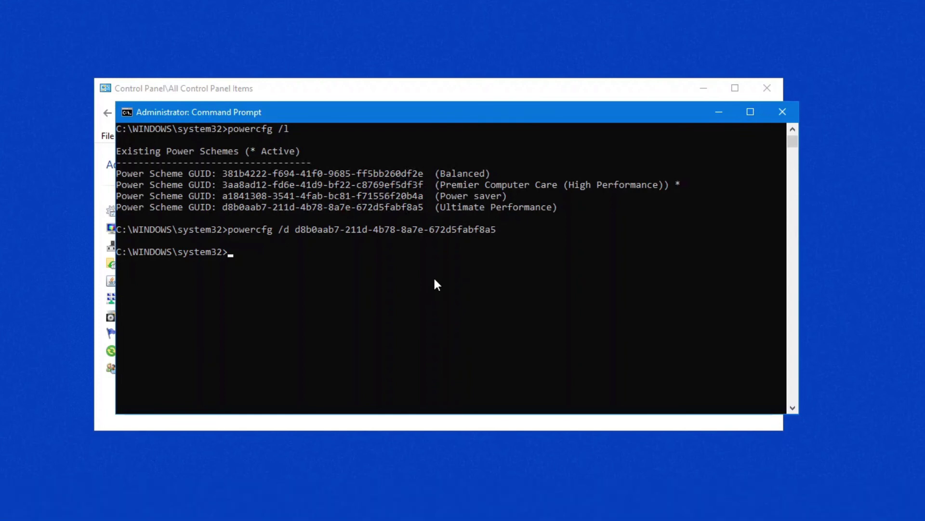
Close Command Prompt and reopen Power Options, confirming only Balanced, Premier Computer Care and Power saver remain.
click(777, 115)
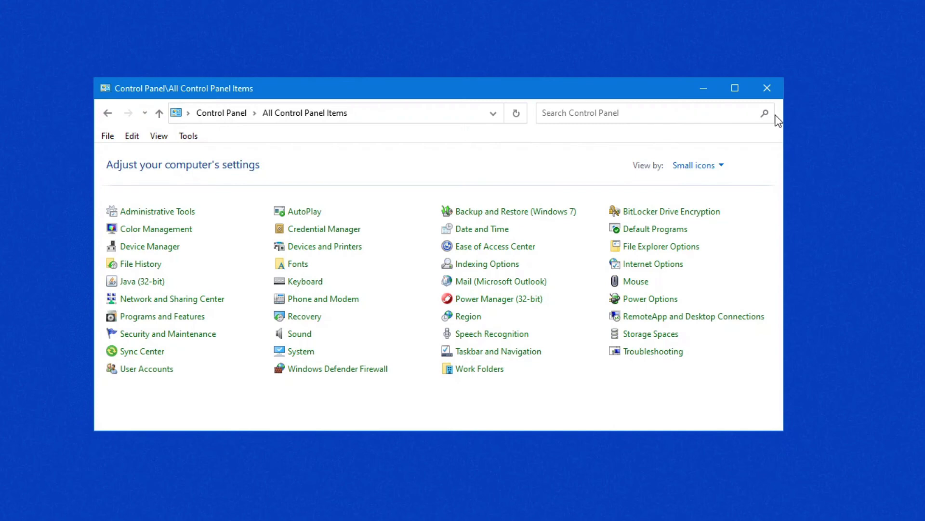
click(652, 299)
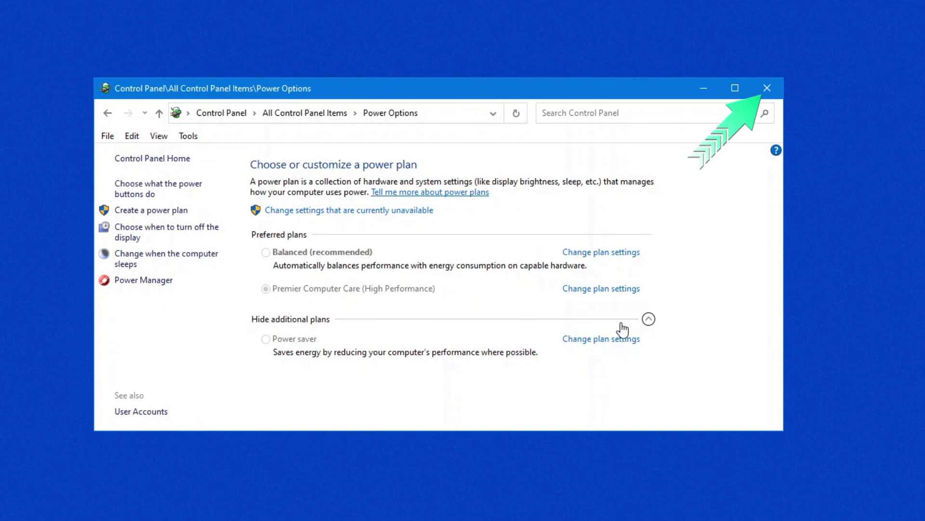
click(767, 87)
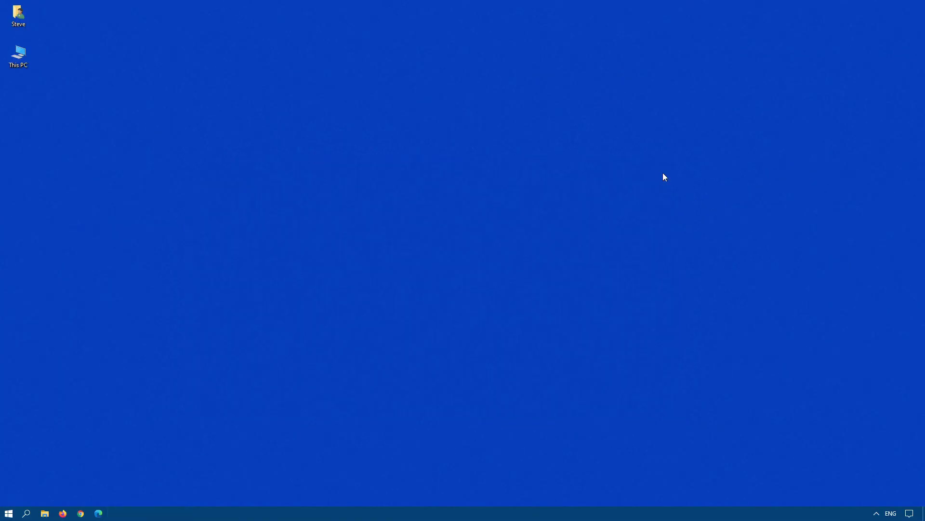